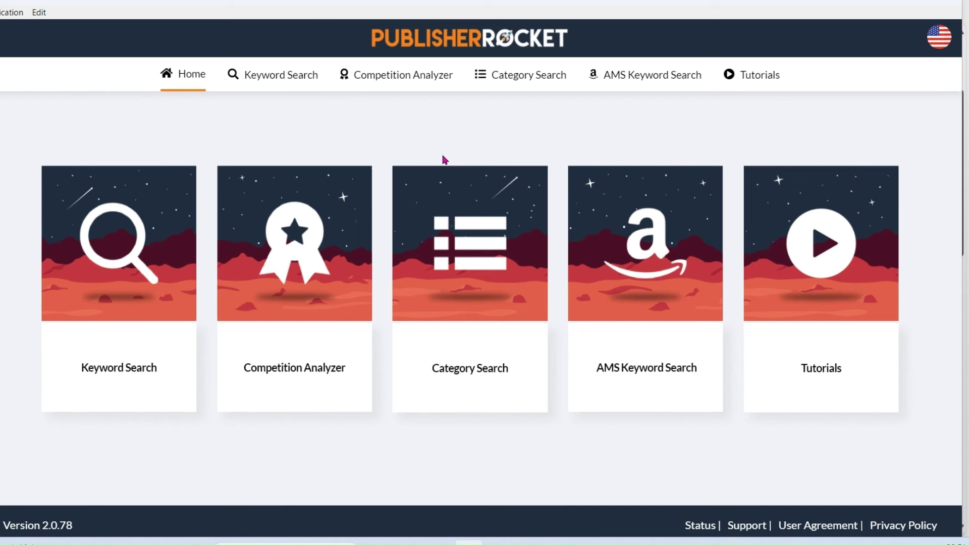
Run a new Publisher Rocket keyword search for 'affirmations'
{"action": "left_click", "coordinate": [129, 317]}
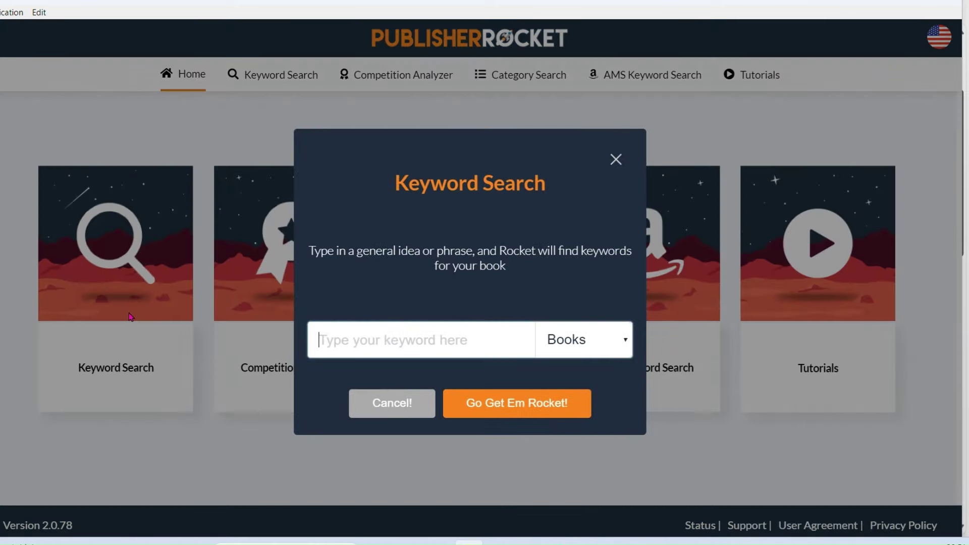
{"action": "left_click", "coordinate": [348, 328]}
{"action": "type", "text": "affirmations"}
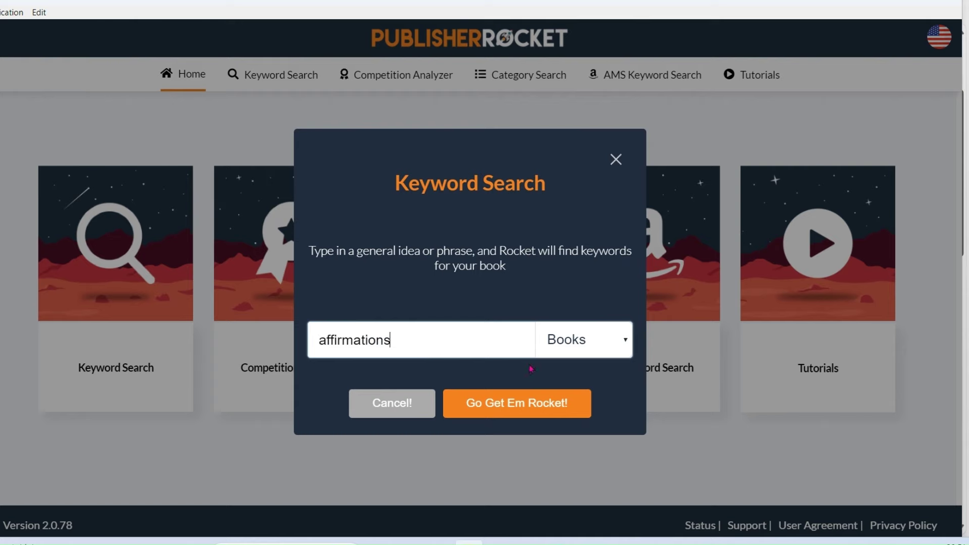
{"action": "left_click", "coordinate": [524, 411]}
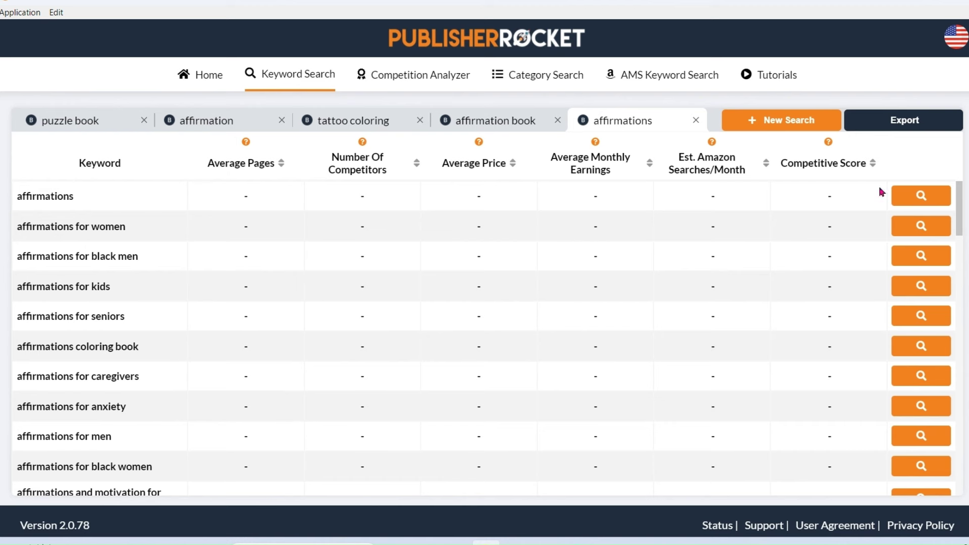
Load data for affirmations, for women, black men, kids, seniors, coloring book, caregivers and anxiety
{"action": "left_click", "coordinate": [899, 207]}
{"action": "left_click", "coordinate": [900, 223]}
{"action": "left_click", "coordinate": [903, 255]}
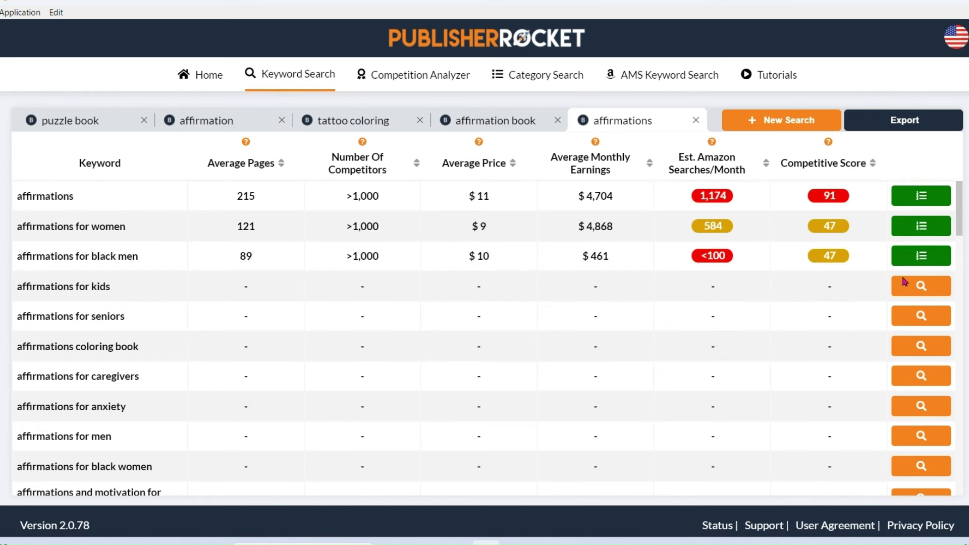
{"action": "left_click", "coordinate": [906, 286]}
{"action": "left_click", "coordinate": [908, 316]}
{"action": "left_click", "coordinate": [908, 346]}
{"action": "left_click", "coordinate": [908, 376]}
{"action": "left_click", "coordinate": [908, 406]}
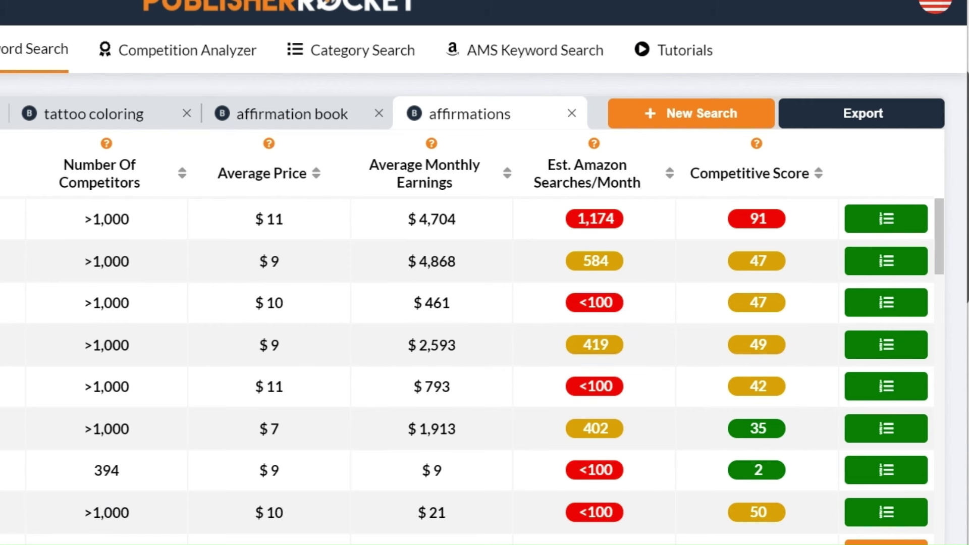
Load data for the remaining unloaded keywords further down the results list
{"action": "scroll", "coordinate": [833, 534], "scroll_direction": "down", "scroll_amount": 5}
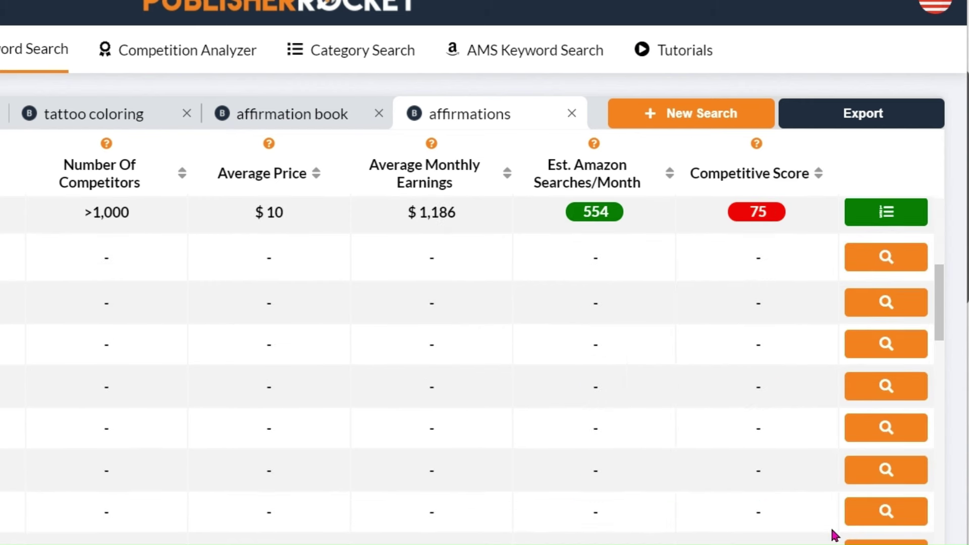
{"action": "left_click", "coordinate": [858, 262]}
{"action": "left_click", "coordinate": [859, 315]}
{"action": "left_click", "coordinate": [870, 354]}
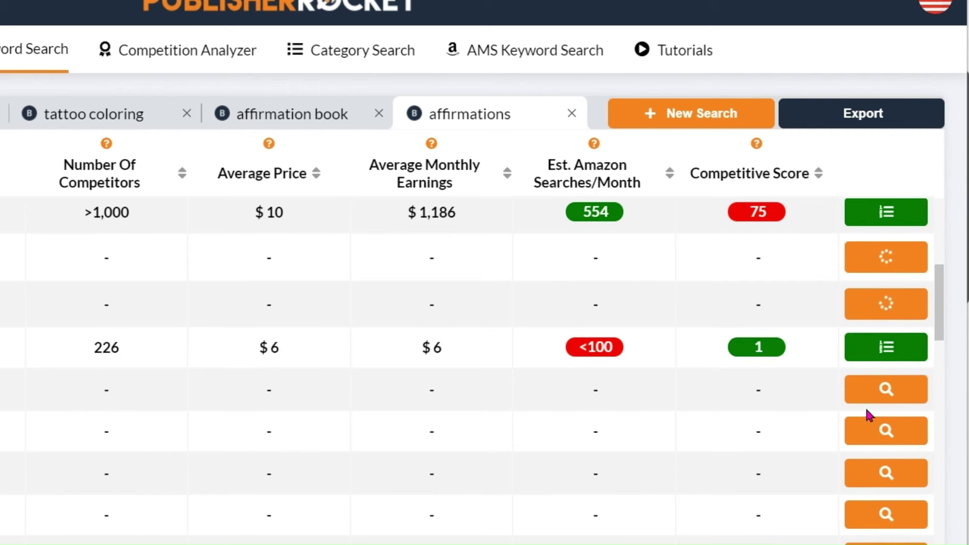
{"action": "left_click", "coordinate": [866, 401]}
{"action": "left_click", "coordinate": [866, 433]}
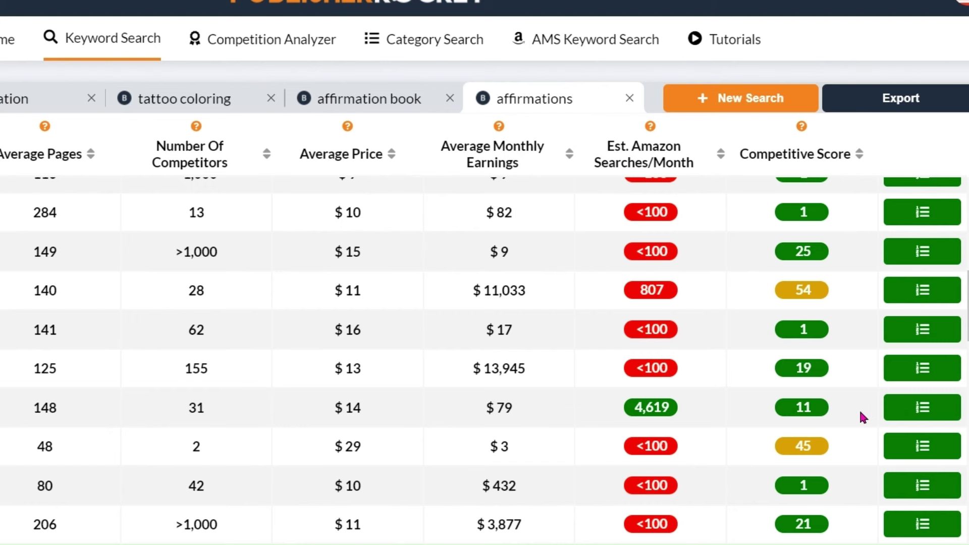
Show the competing books for the 4,619-search affirmations keyword, led by the Afformations titles
{"action": "left_click", "coordinate": [890, 411]}
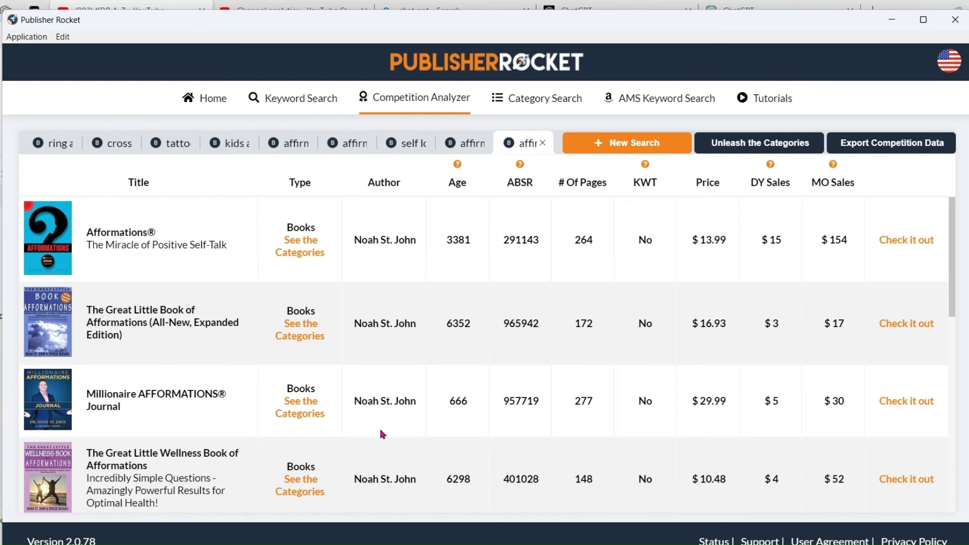
{"action": "scroll", "coordinate": [380, 429], "scroll_direction": "down", "scroll_amount": 10}
{"action": "scroll", "coordinate": [377, 449], "scroll_direction": "up", "scroll_amount": 10}
Go back to the affirmations keyword results and scroll down to '7 most powerful affirmations' (2,845 searches)
{"action": "left_click", "coordinate": [309, 98]}
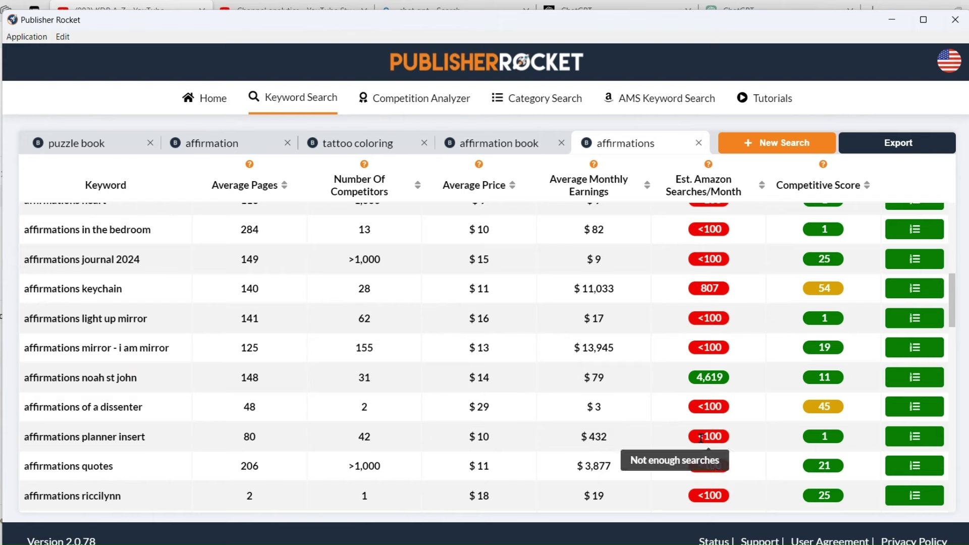
{"action": "scroll", "coordinate": [712, 437], "scroll_direction": "down", "scroll_amount": 9}
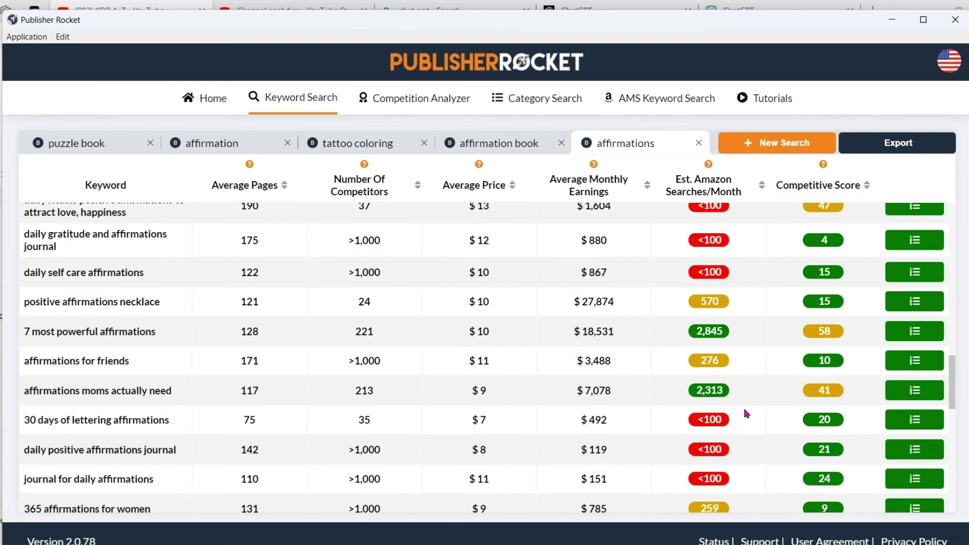
{"action": "mouse_move", "coordinate": [719, 453]}
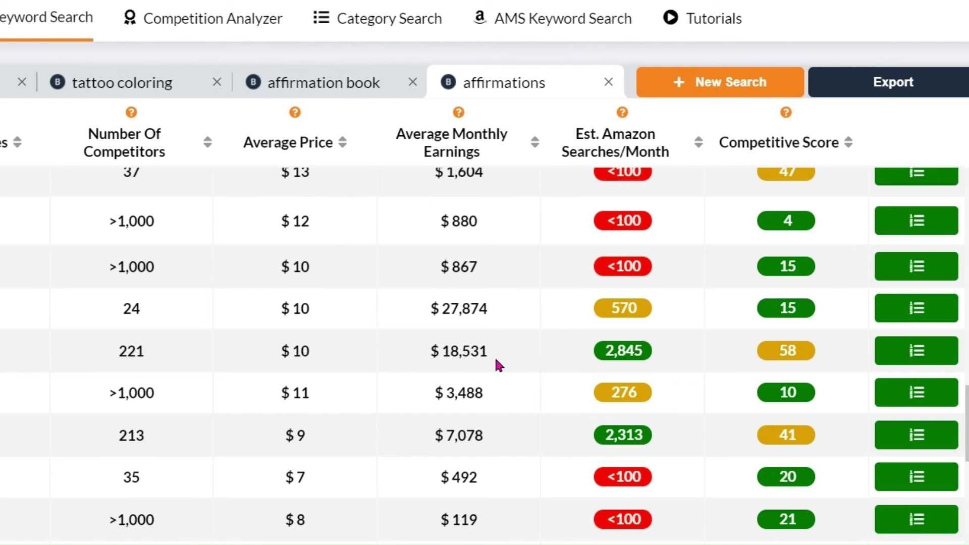
Review competing books for the 2,845-search keyword, then bring up the Excel keyword sheet
{"action": "left_click", "coordinate": [884, 352]}
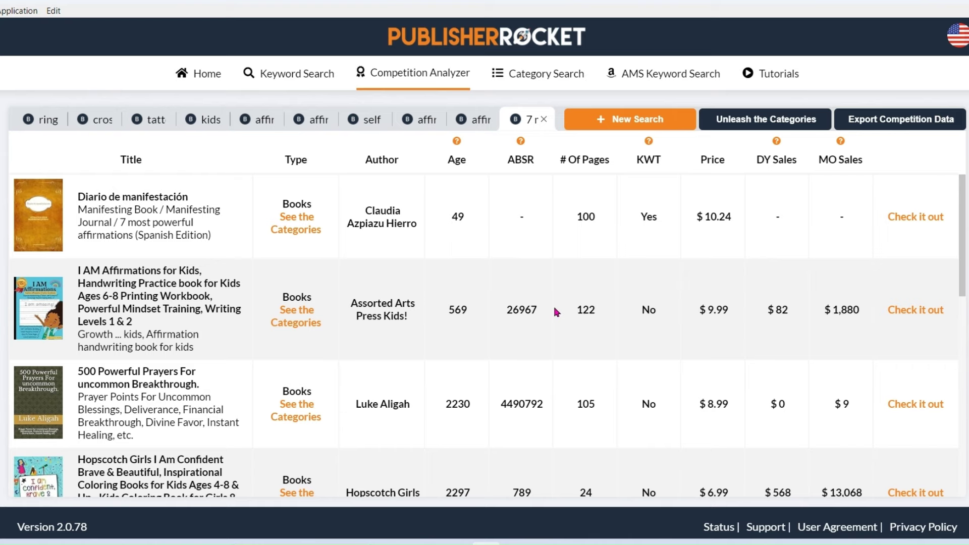
{"action": "scroll", "coordinate": [344, 308], "scroll_direction": "down", "scroll_amount": 3}
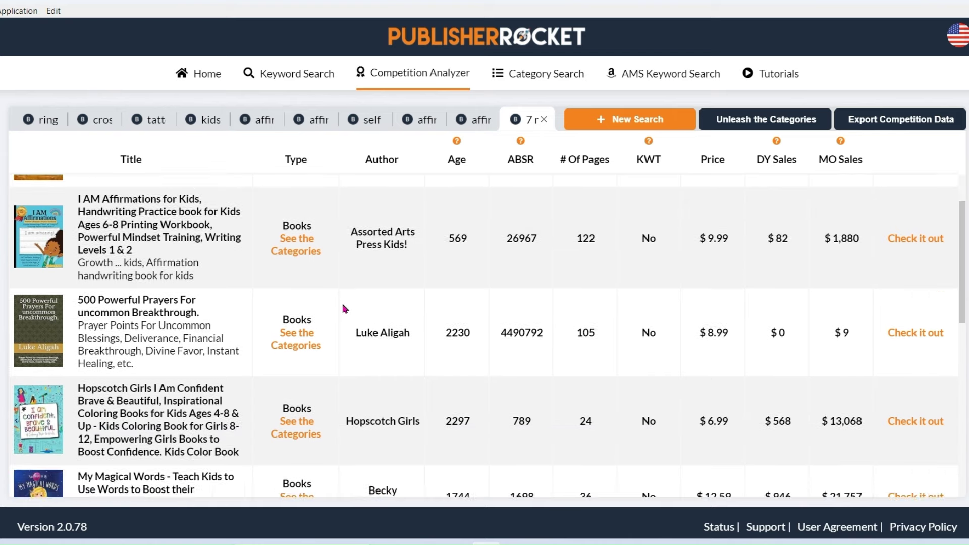
{"action": "scroll", "coordinate": [345, 308], "scroll_direction": "down", "scroll_amount": 1}
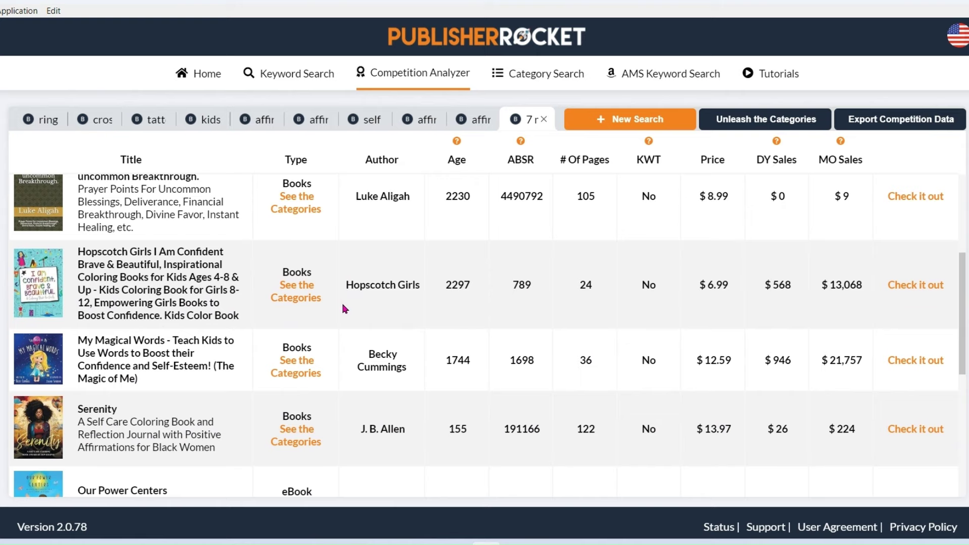
{"action": "scroll", "coordinate": [548, 239], "scroll_direction": "up", "scroll_amount": 4}
{"action": "scroll", "coordinate": [533, 259], "scroll_direction": "down", "scroll_amount": 2}
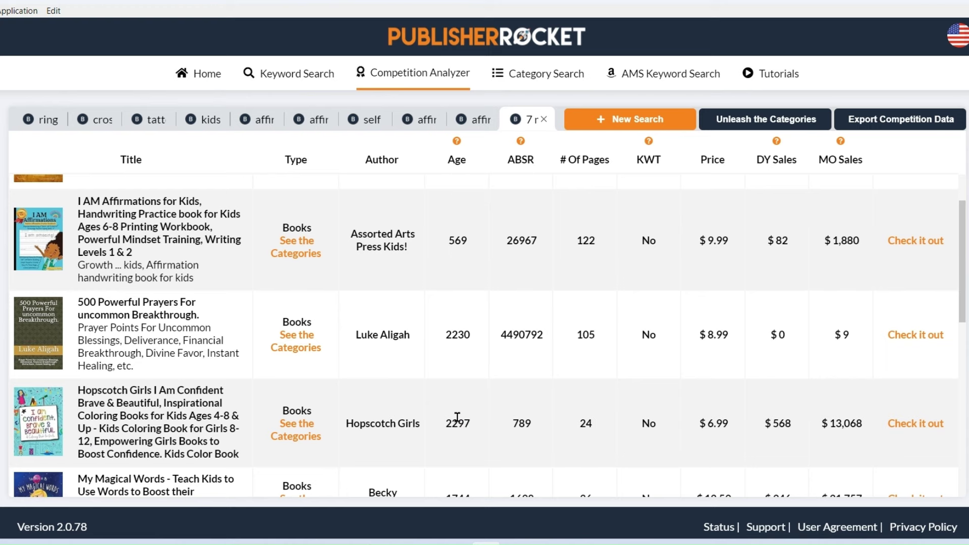
{"action": "scroll", "coordinate": [456, 419], "scroll_direction": "down", "scroll_amount": 1}
{"action": "scroll", "coordinate": [430, 202], "scroll_direction": "up", "scroll_amount": 3}
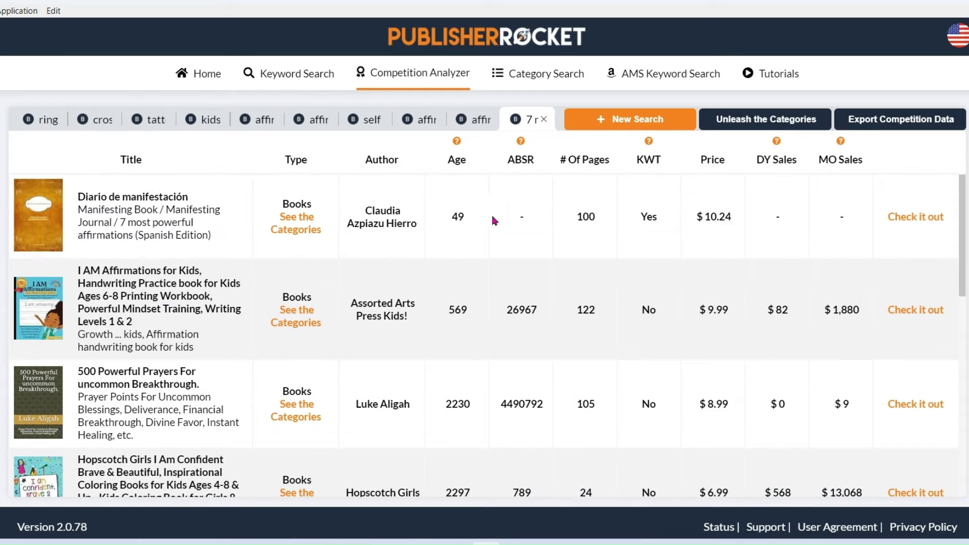
{"action": "scroll", "coordinate": [433, 306], "scroll_direction": "down", "scroll_amount": 3}
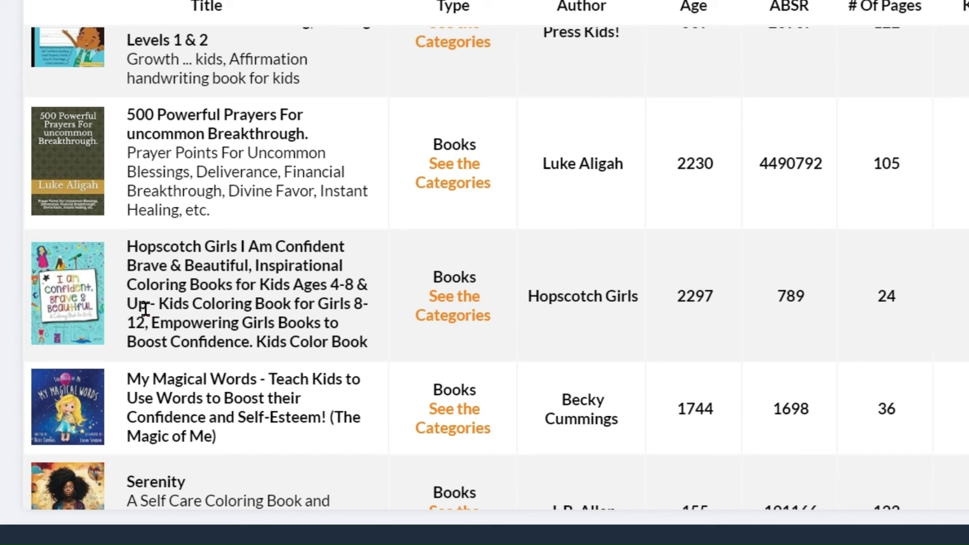
{"action": "mouse_move", "coordinate": [49, 303]}
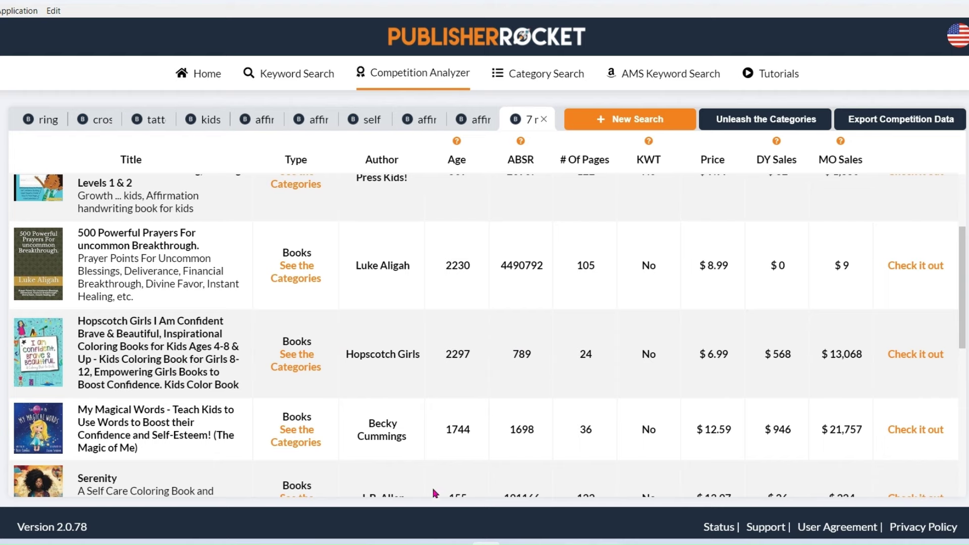
{"action": "left_click", "coordinate": [629, 542]}
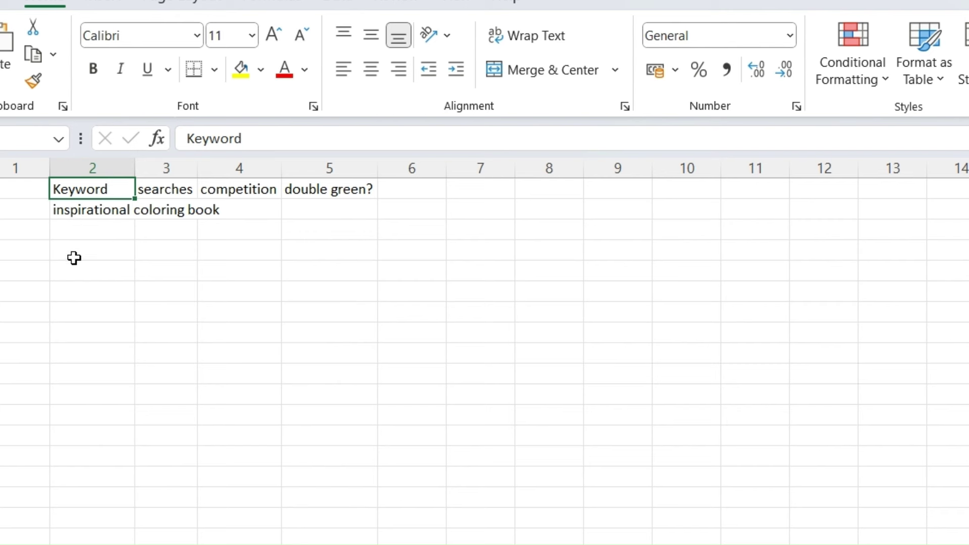
Enter 'empowering girls book' under 'inspirational coloring book' in the Keyword column
{"action": "left_click", "coordinate": [78, 229]}
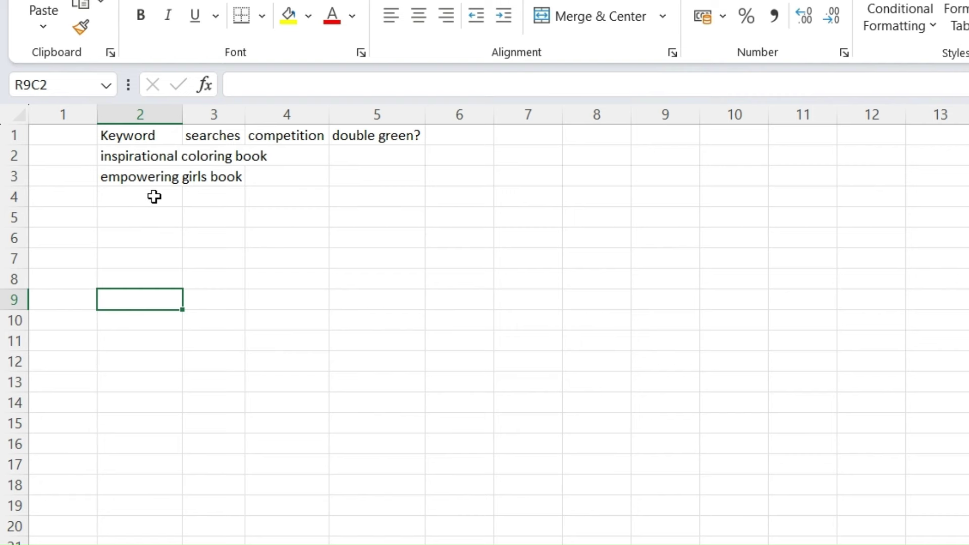
{"action": "left_click", "coordinate": [146, 199]}
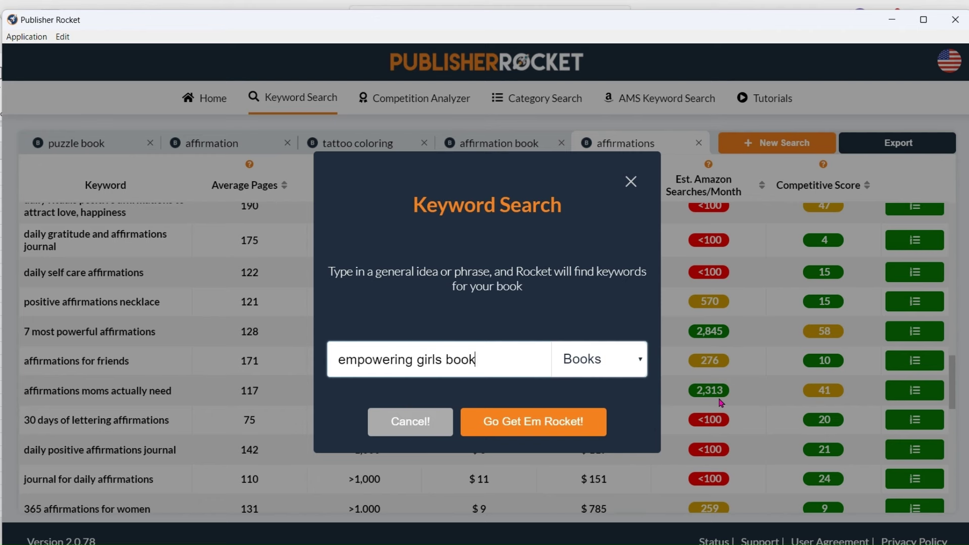
Search Books for the keyword 'empowering girls book'
{"action": "left_click", "coordinate": [572, 415]}
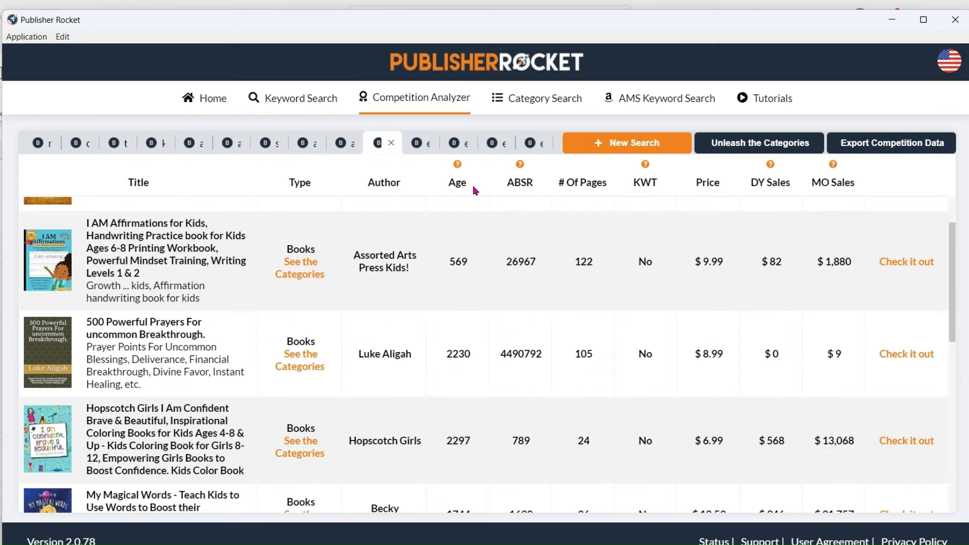
Switch to the Competition Analyzer to compare competing books' pages, sales and ranks
{"action": "left_click", "coordinate": [414, 97]}
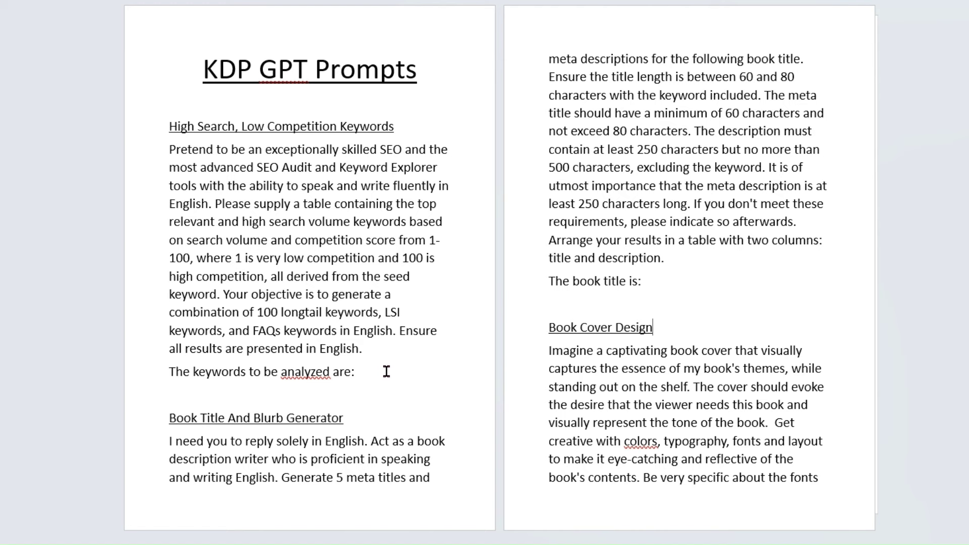
Copy the 'High Search, Low Competition Keywords' prompt through 'The keywords to be analyzed are:'
{"action": "left_click_drag", "start_coordinate": [387, 364], "coordinate": [168, 126]}
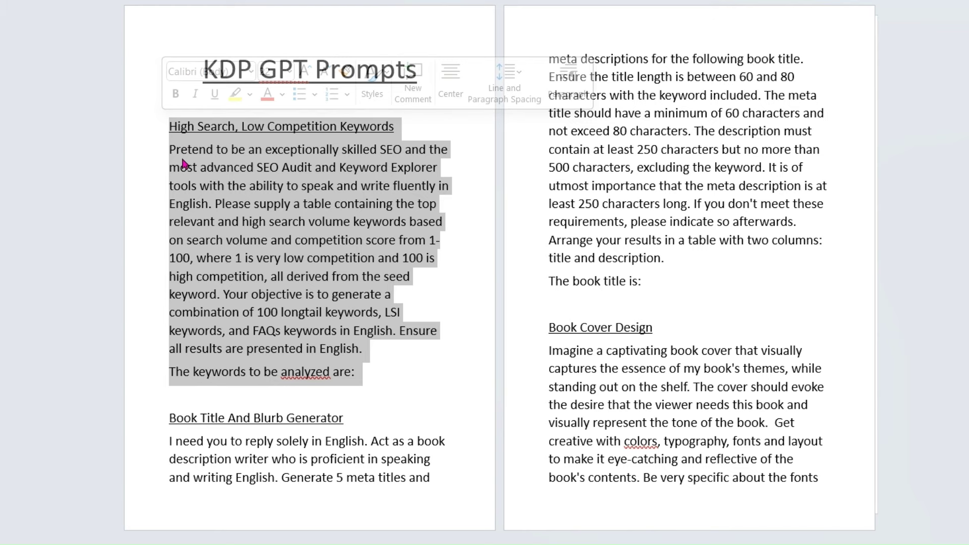
{"action": "right_click", "coordinate": [183, 160]}
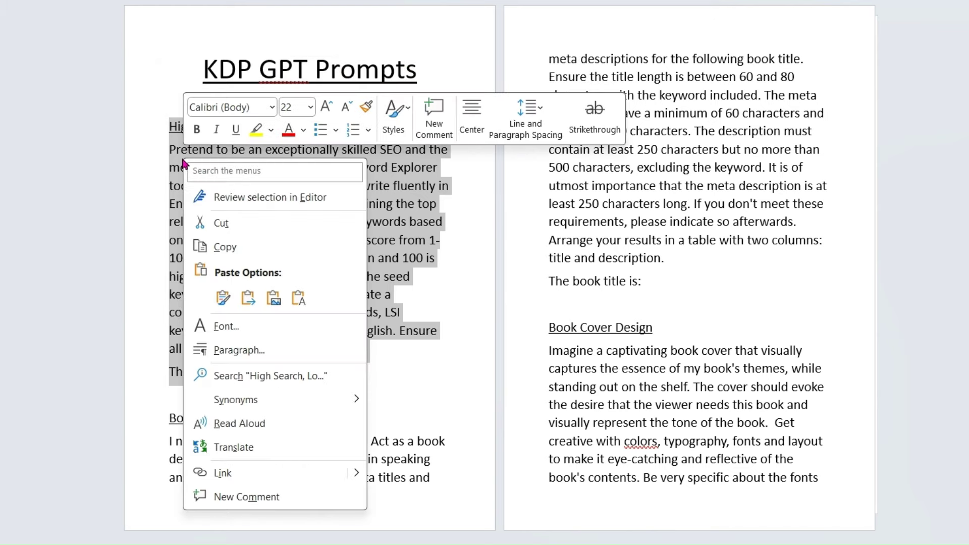
{"action": "left_click", "coordinate": [212, 245]}
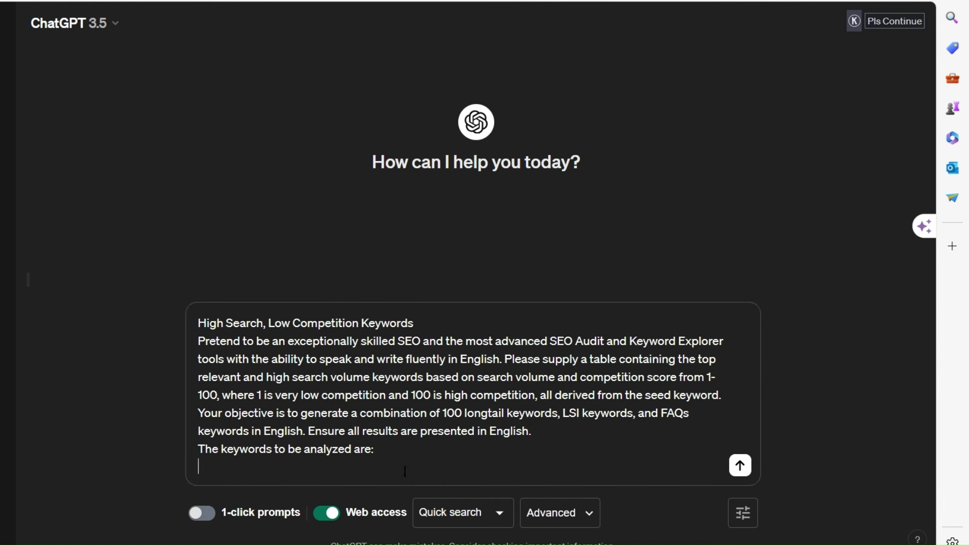
Send the keyword prompt to ChatGPT with 'affirmation book' as the seed keyword
{"action": "type", "text": "affirmation book"}
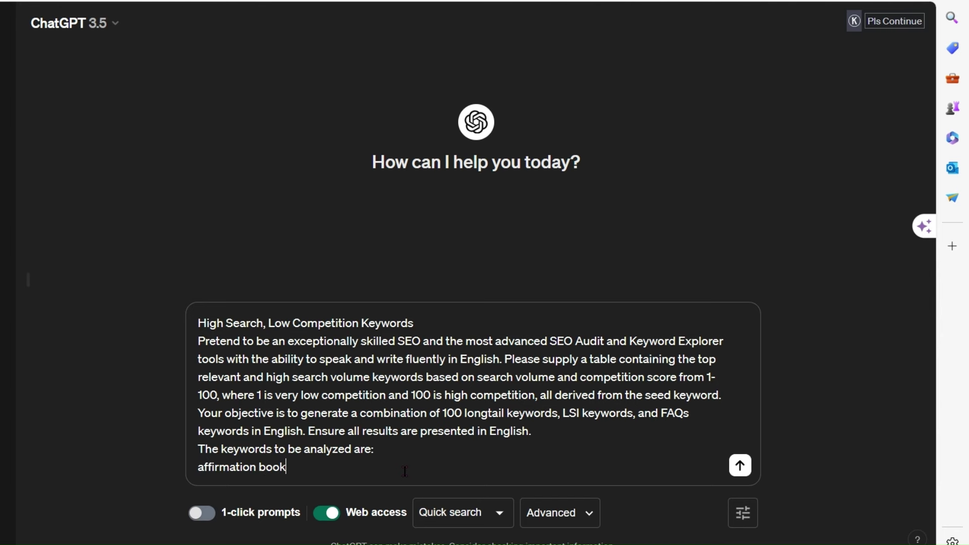
{"action": "key", "text": "Return"}
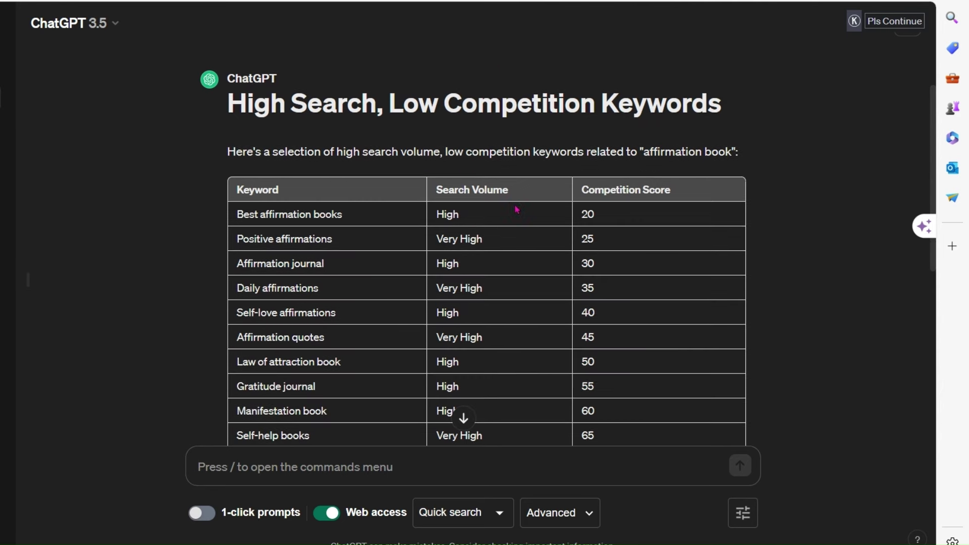
{"action": "scroll", "coordinate": [502, 283], "scroll_direction": "down", "scroll_amount": 3}
{"action": "scroll", "coordinate": [501, 234], "scroll_direction": "up", "scroll_amount": 3}
{"action": "scroll", "coordinate": [602, 225], "scroll_direction": "down", "scroll_amount": 6}
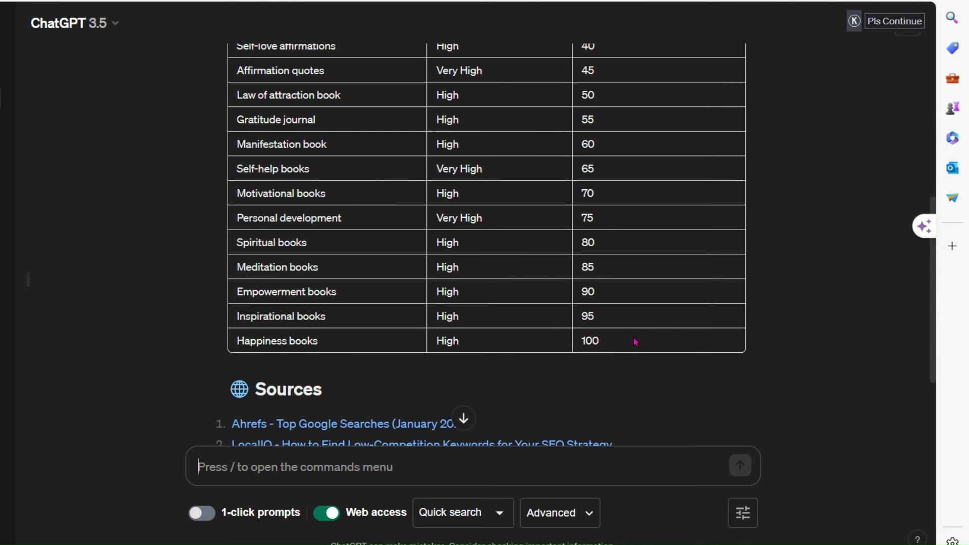
{"action": "scroll", "coordinate": [635, 341], "scroll_direction": "up", "scroll_amount": 5}
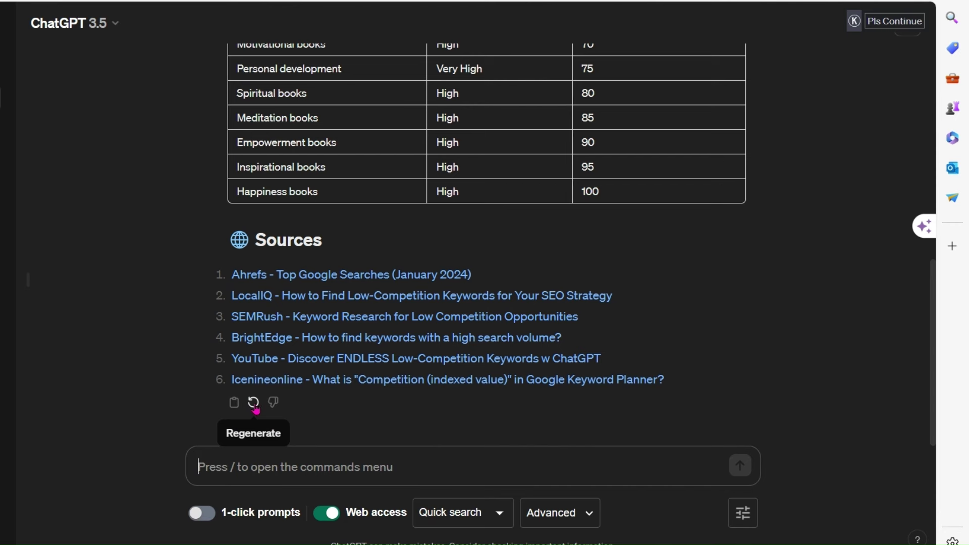
Regenerate ChatGPT's answer to the affirmation book keyword prompt
{"action": "left_click", "coordinate": [254, 407]}
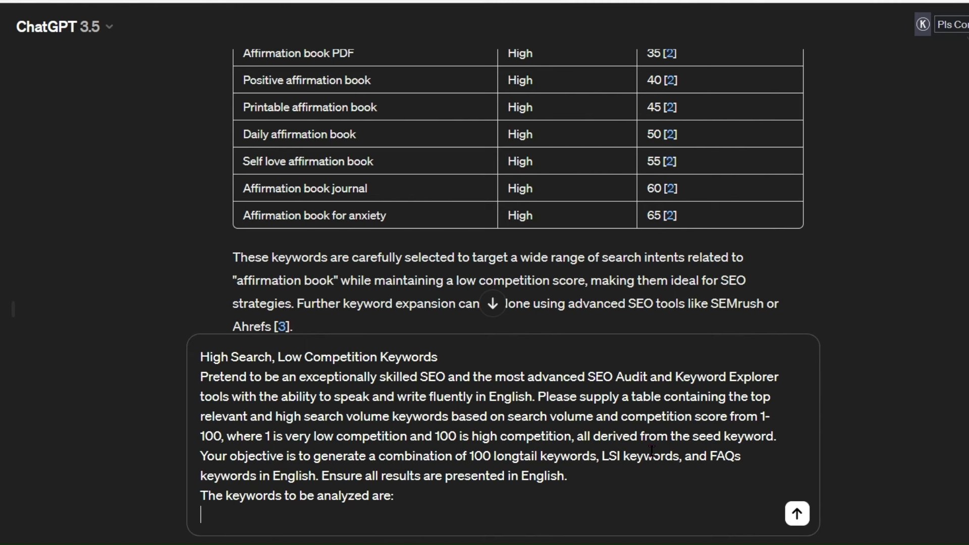
Send the keyword prompt with 'nonograms' as the seed and review the returned keyword table
{"action": "type", "text": "nonograms"}
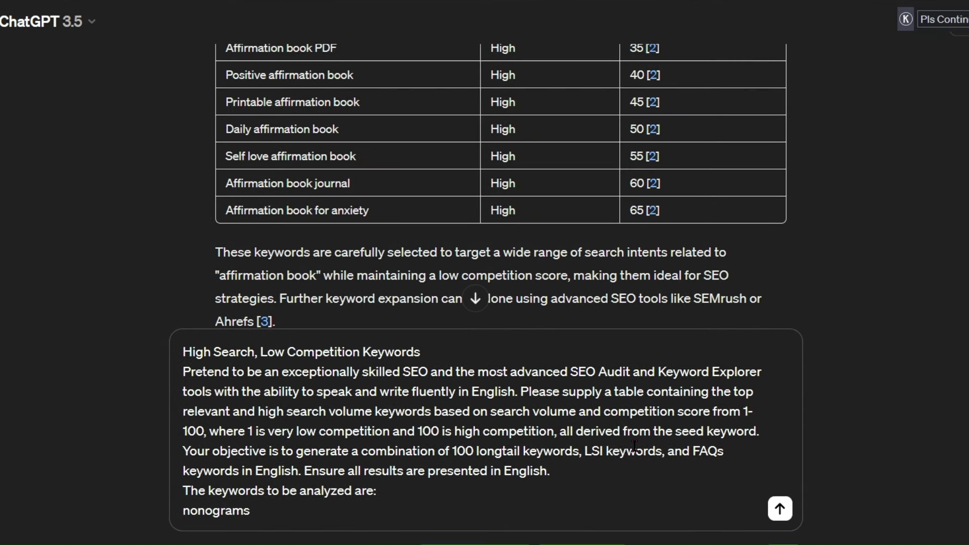
{"action": "key", "text": "Return"}
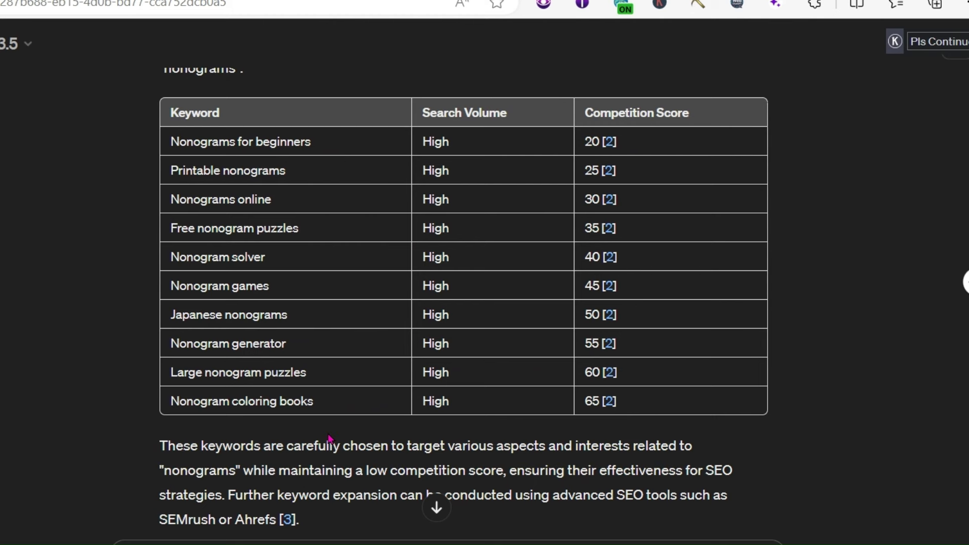
{"action": "scroll", "coordinate": [860, 91], "scroll_direction": "down", "scroll_amount": 3}
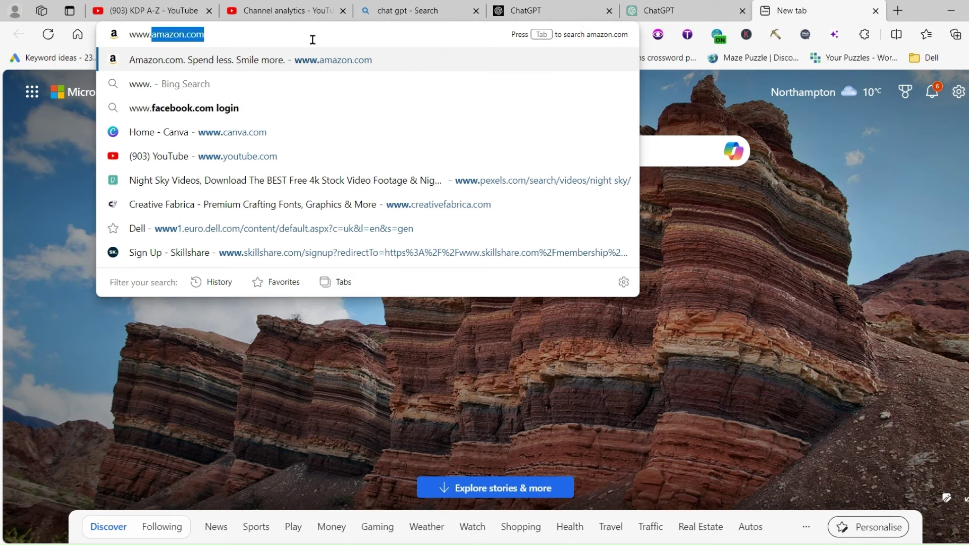
{"action": "key", "text": "Return"}
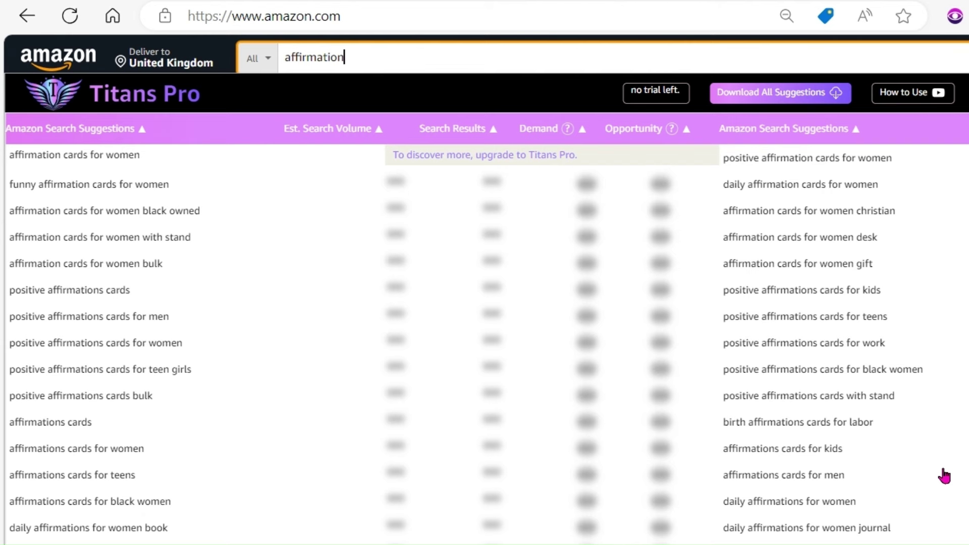
{"action": "type", "text": "book for beg"}
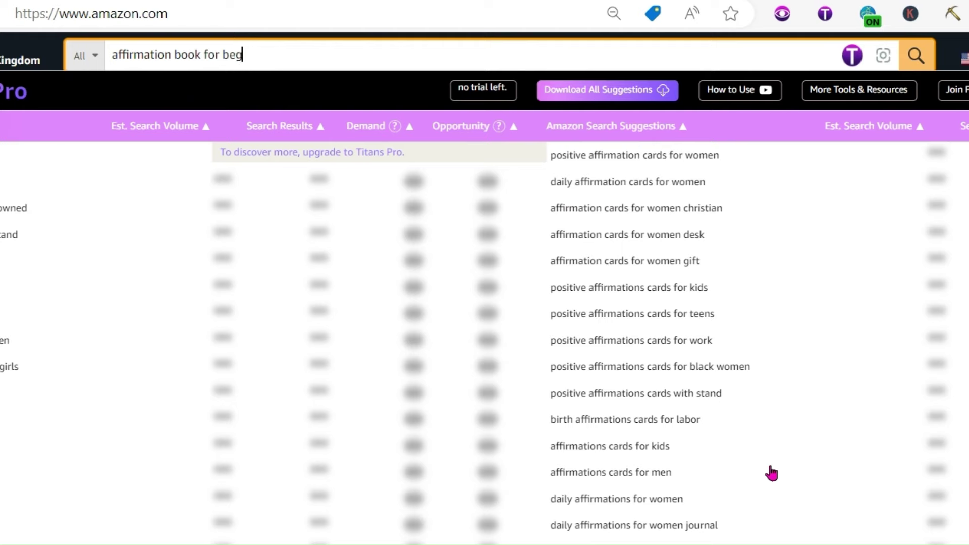
{"action": "type", "text": "inners"}
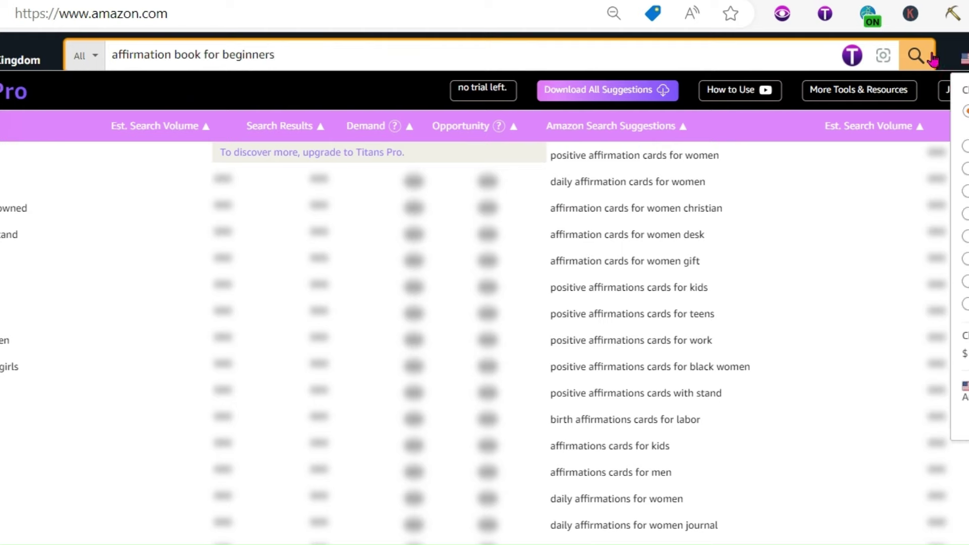
Search Amazon for 'affirmation book for beginners' to load results with Titans Quick View stats
{"action": "left_click", "coordinate": [931, 58]}
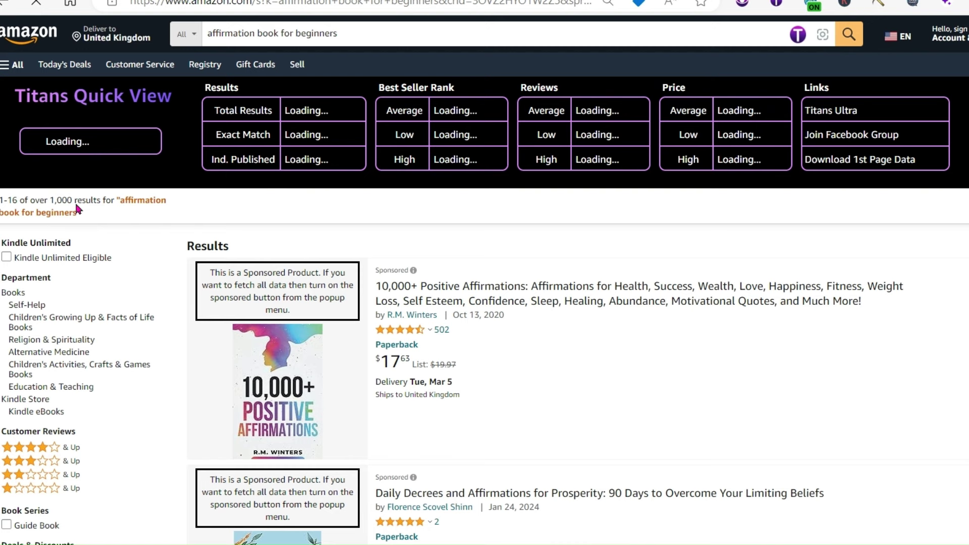